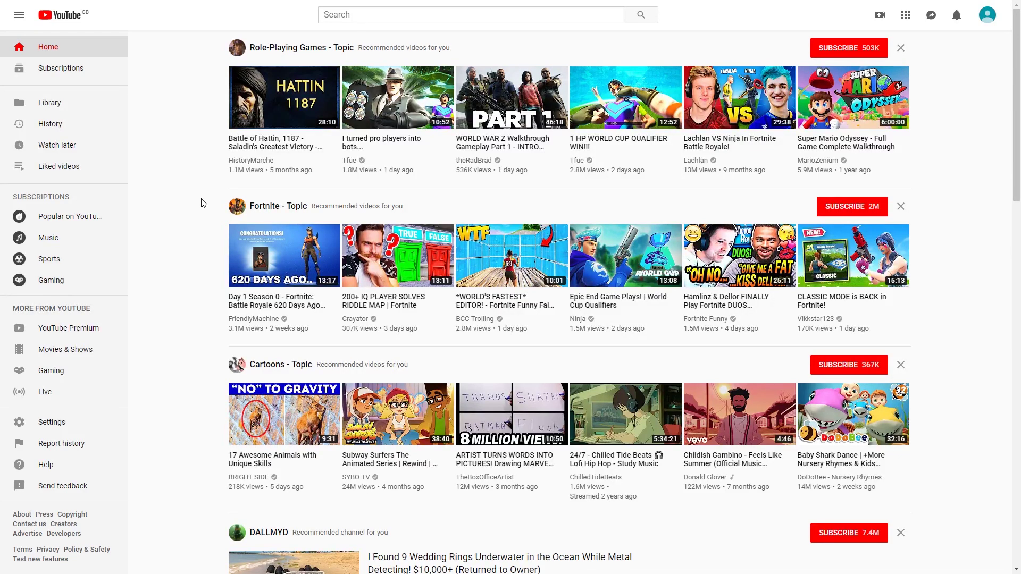
# On the History page, confirm the watch and search history lists are both empty
pyautogui.click(86, 128)
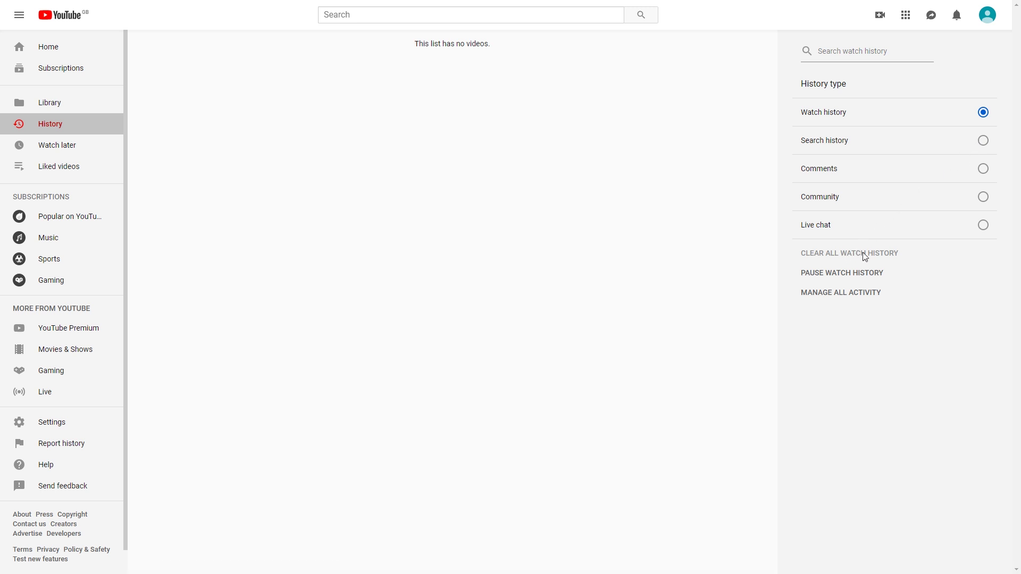
pyautogui.click(982, 140)
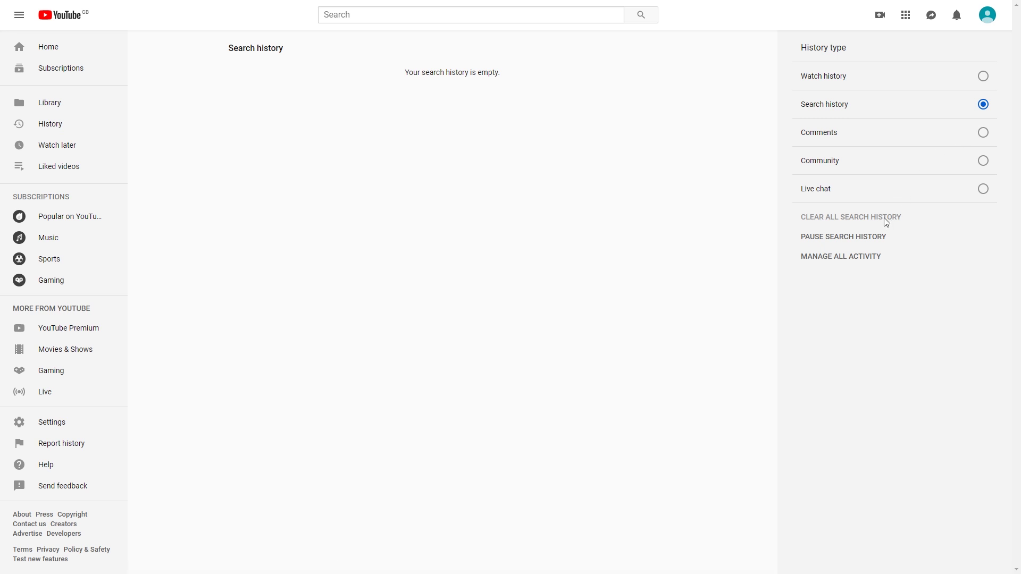
pyautogui.click(884, 76)
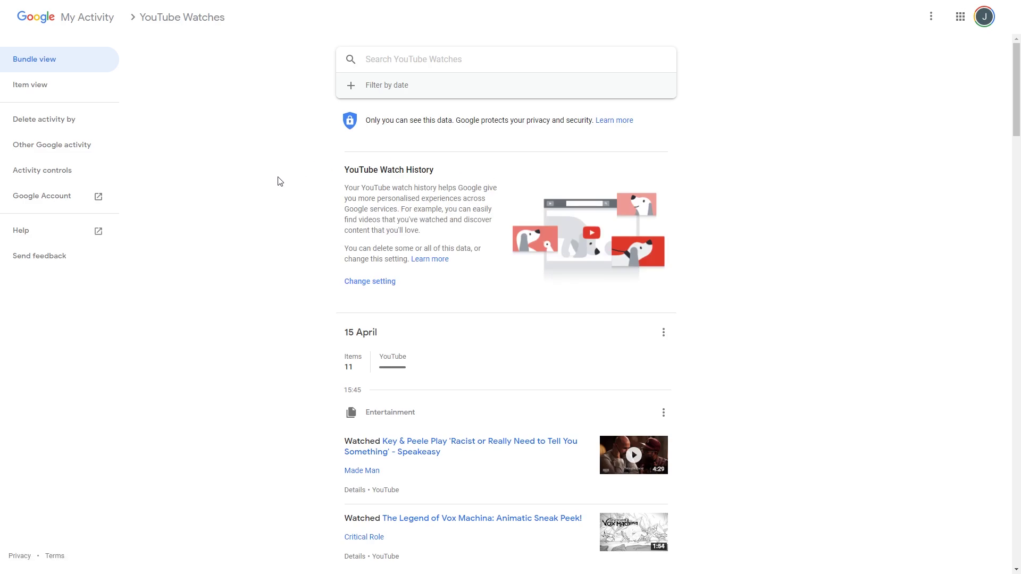
# Delete YouTube activity for All time, confirm, and dismiss the follow-up tip
pyautogui.click(49, 123)
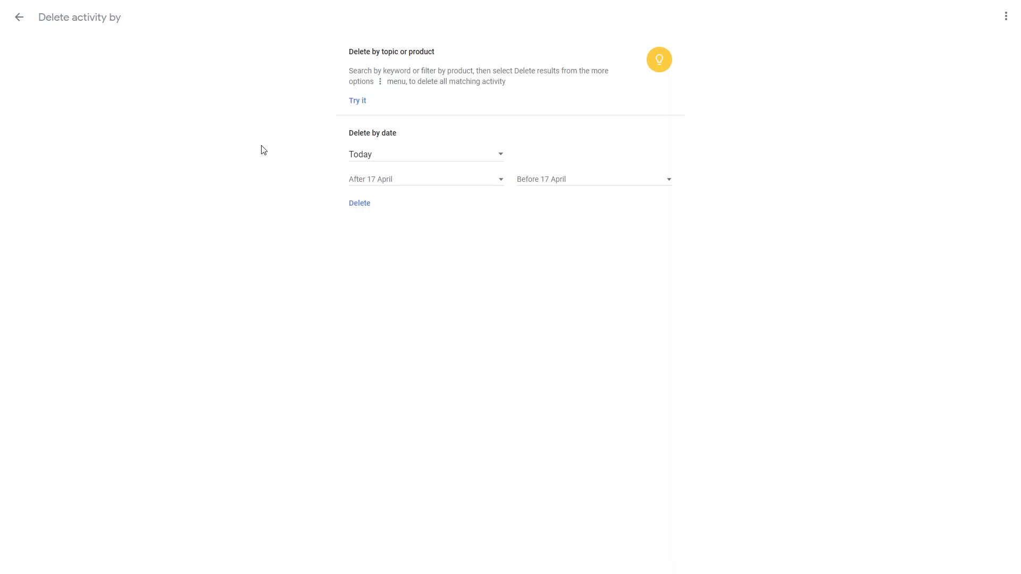
pyautogui.click(403, 154)
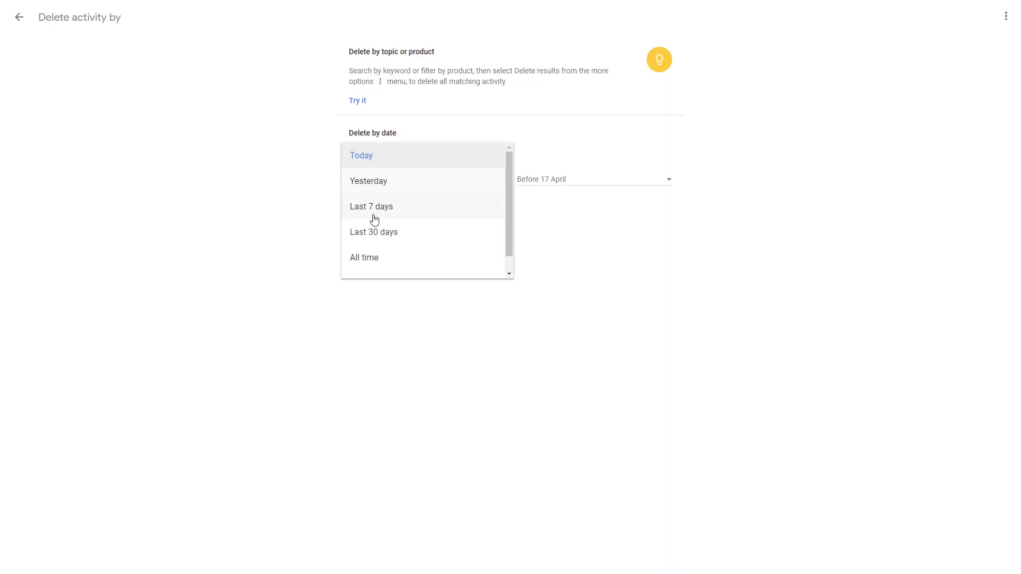
pyautogui.click(376, 257)
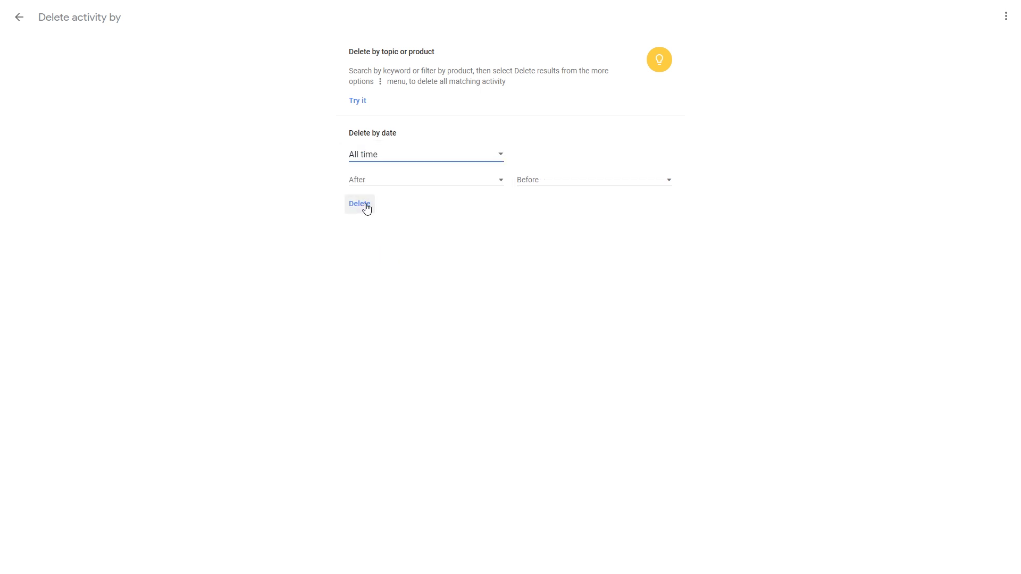
pyautogui.click(367, 208)
pyautogui.click(579, 407)
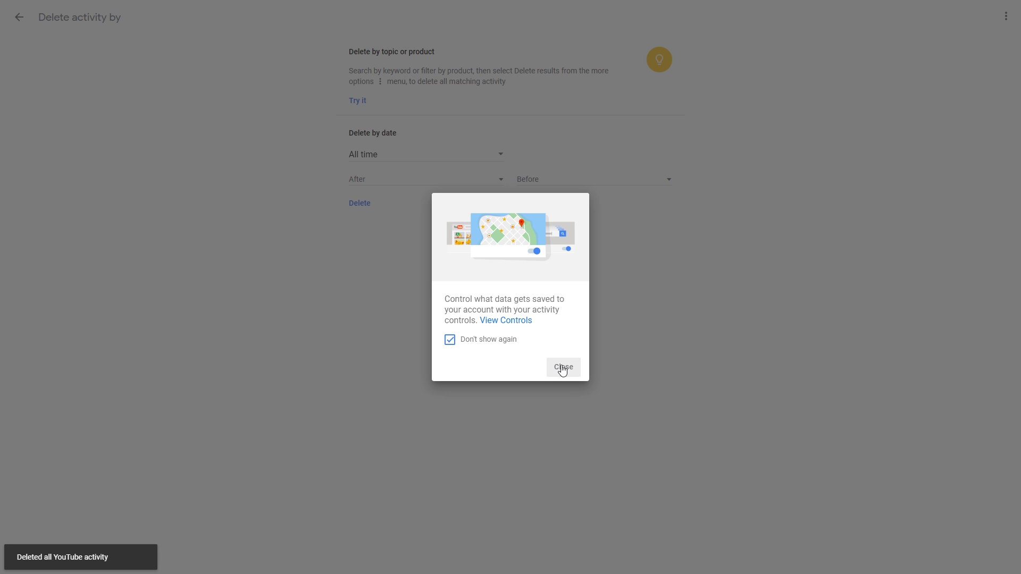
pyautogui.click(562, 369)
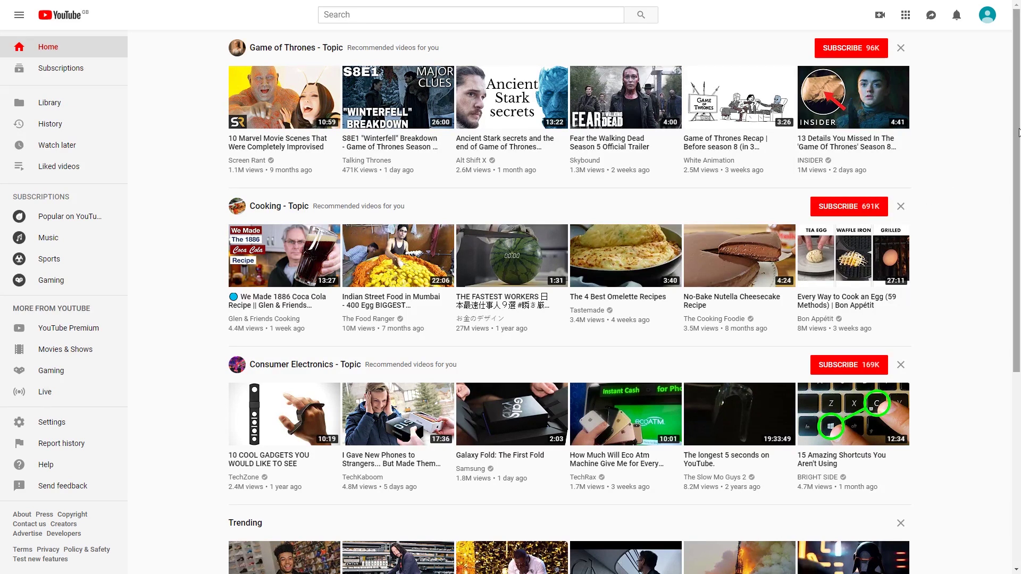
pyautogui.moveTo(1016, 138); pyautogui.dragTo(1018, 263)
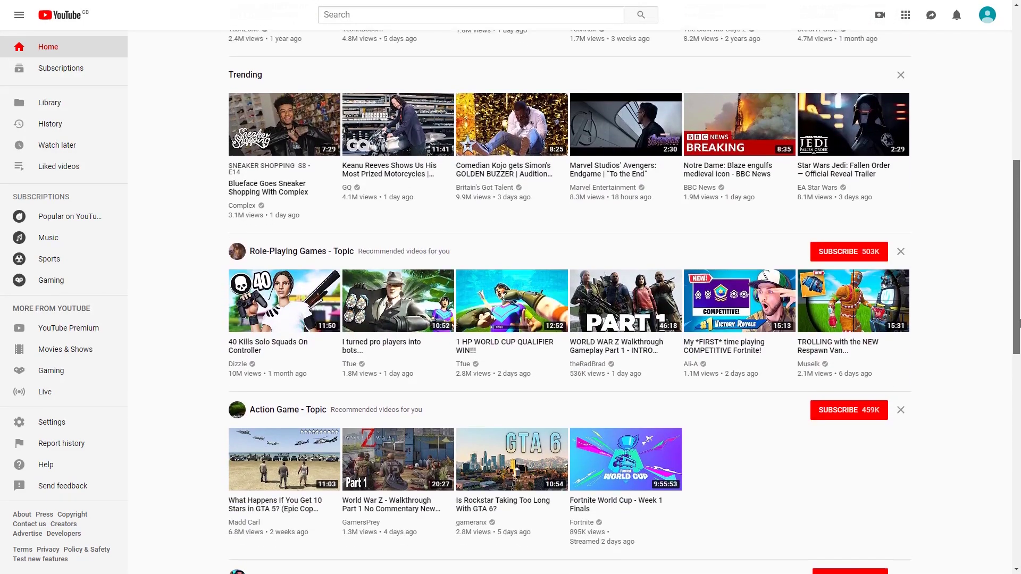
pyautogui.moveTo(1018, 263); pyautogui.dragTo(1020, 340)
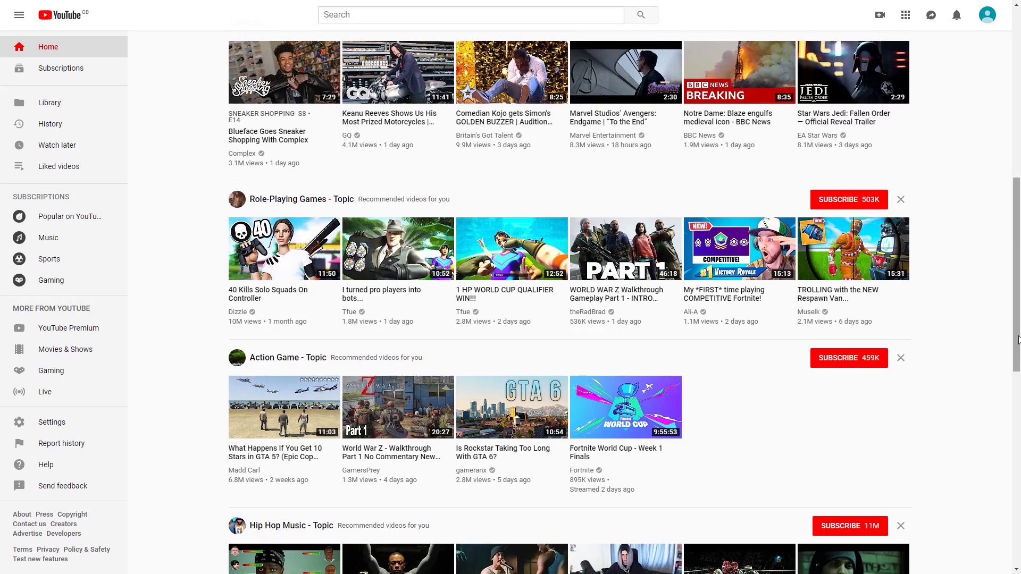
pyautogui.moveTo(1017, 287)
pyautogui.mouseDown()
pyautogui.moveTo(1016, 384)
pyautogui.moveTo(1010, 214)
pyautogui.moveTo(1014, 320)
pyautogui.mouseUp()
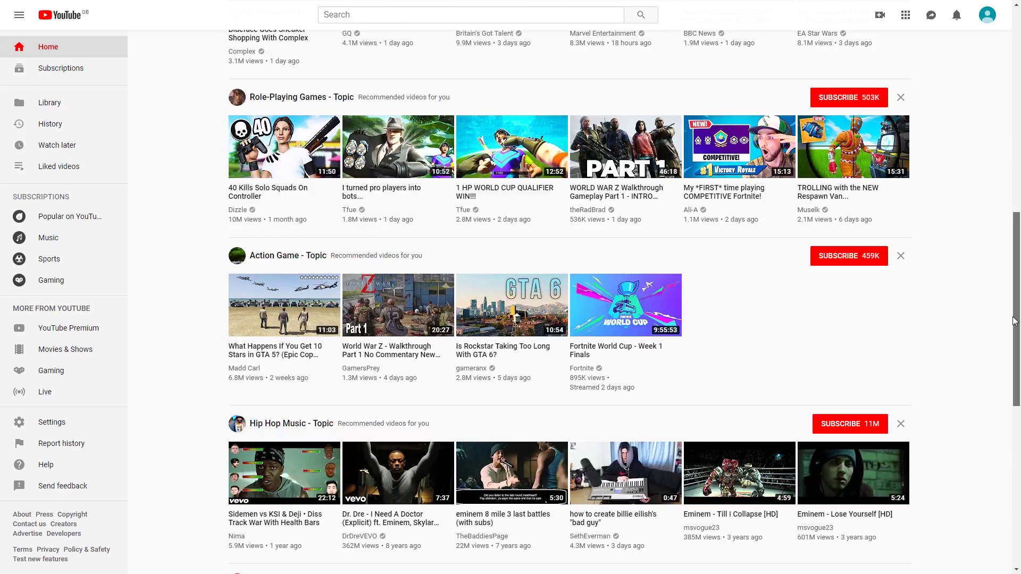
pyautogui.moveTo(1014, 320); pyautogui.dragTo(1013, 306)
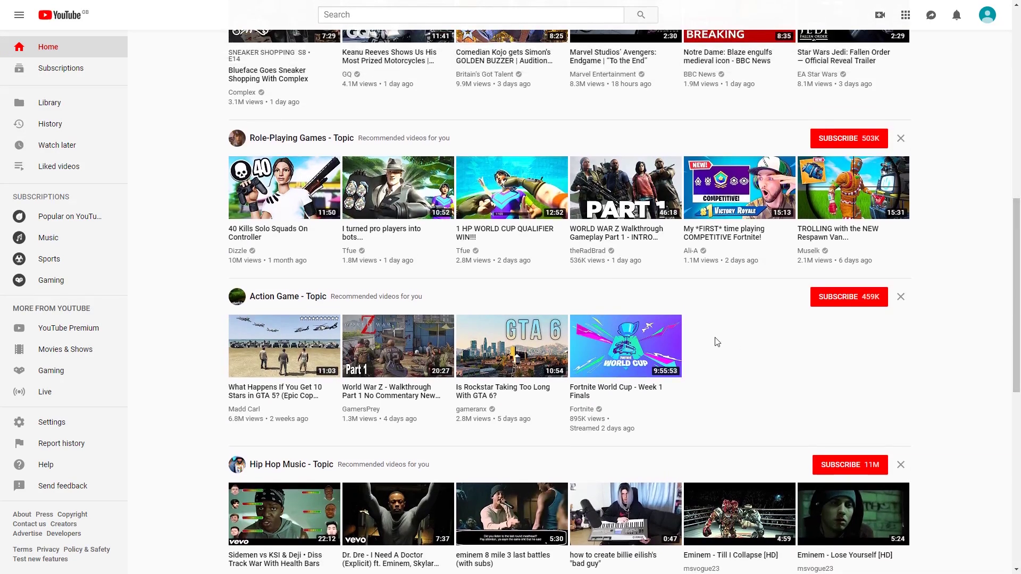
# Play 1 HP WORLD CUP QUALIFIER WIN!!!, then the Tfue 1v4, Ghost Aydan and 8 Cheater videos
pyautogui.click(514, 203)
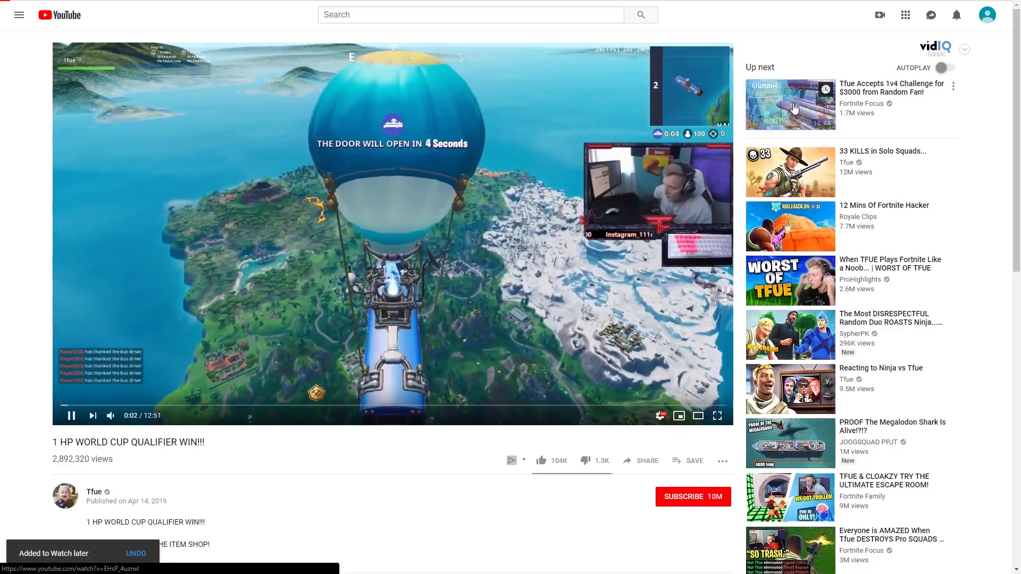
pyautogui.click(819, 104)
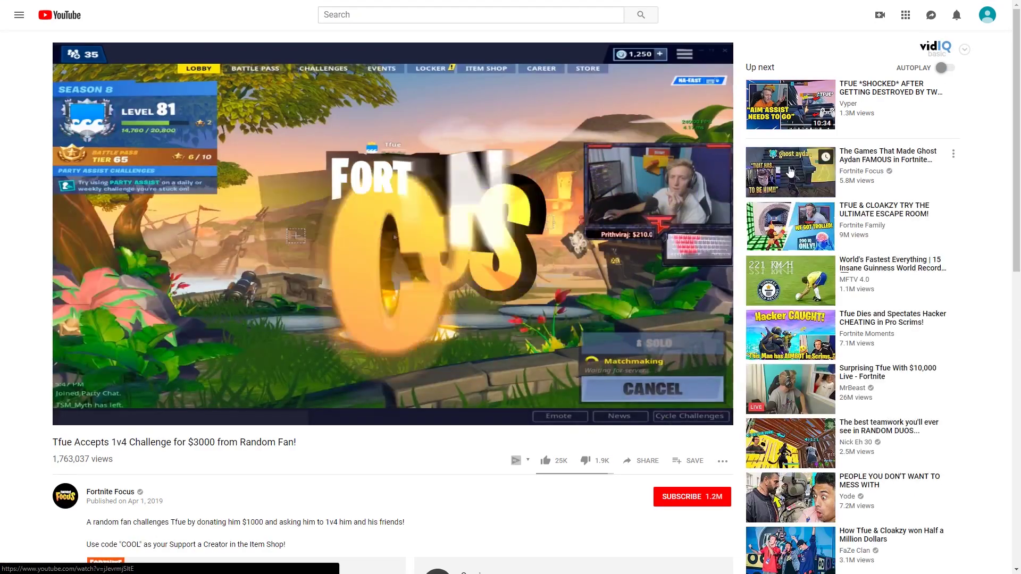
pyautogui.click(796, 171)
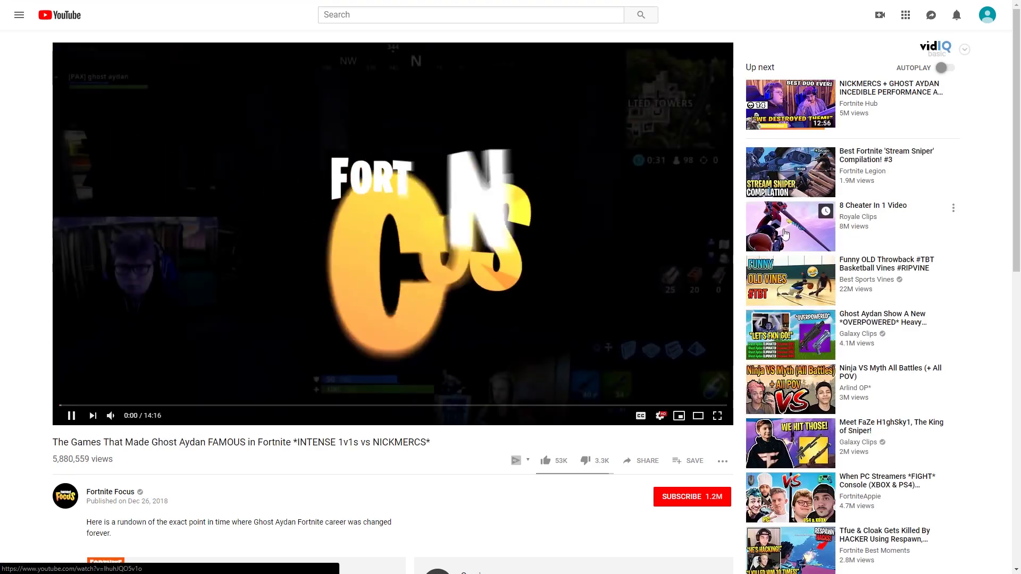
pyautogui.click(791, 213)
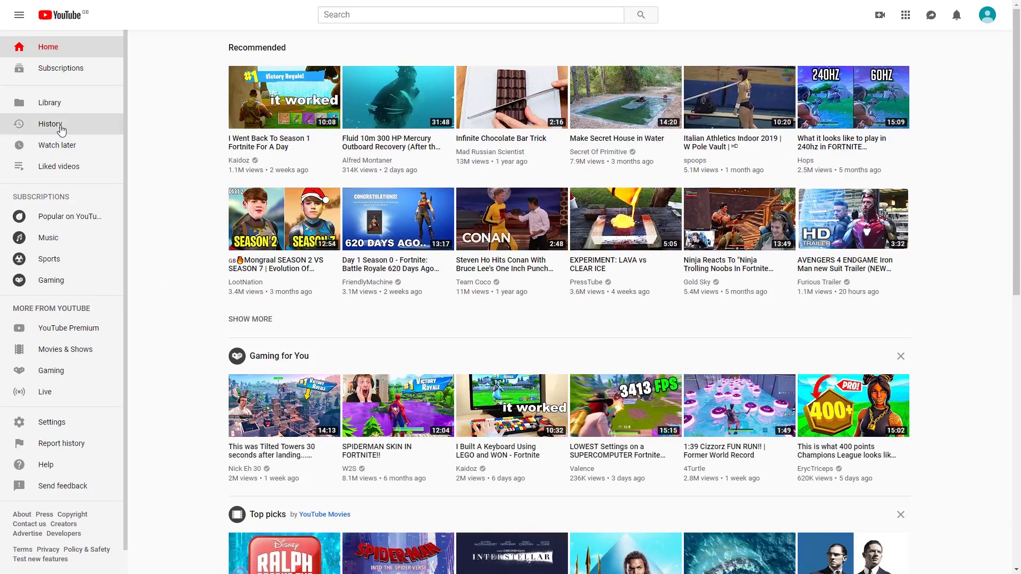
# Clear all watch history, confirm search history is empty, and return Home
pyautogui.click(109, 128)
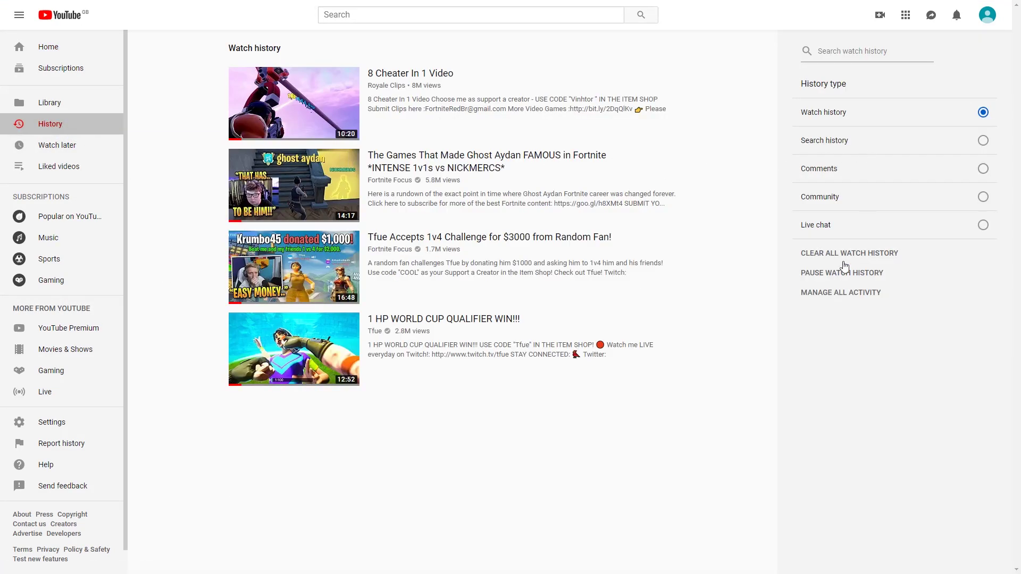
pyautogui.click(834, 254)
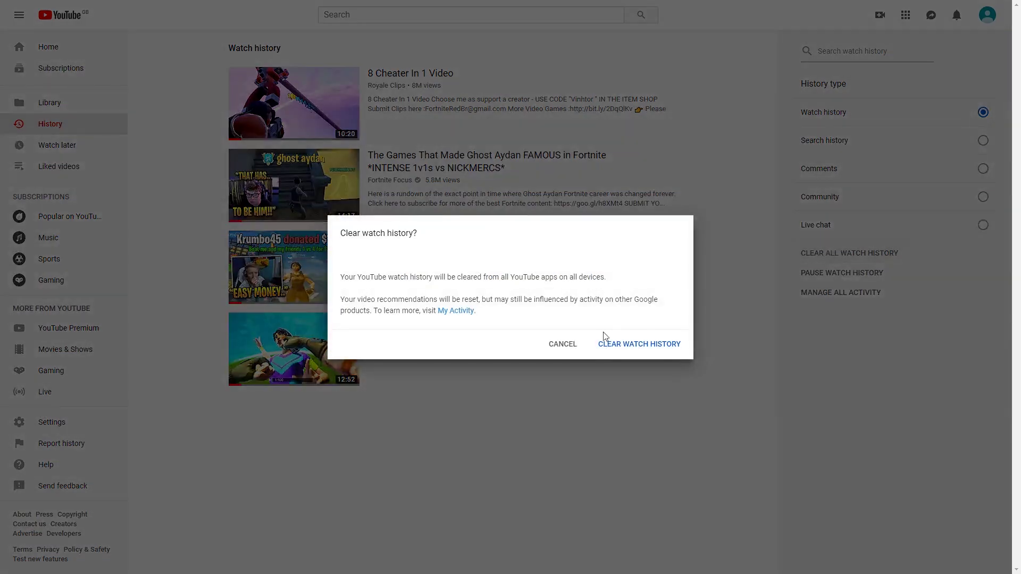
pyautogui.click(606, 345)
pyautogui.click(848, 141)
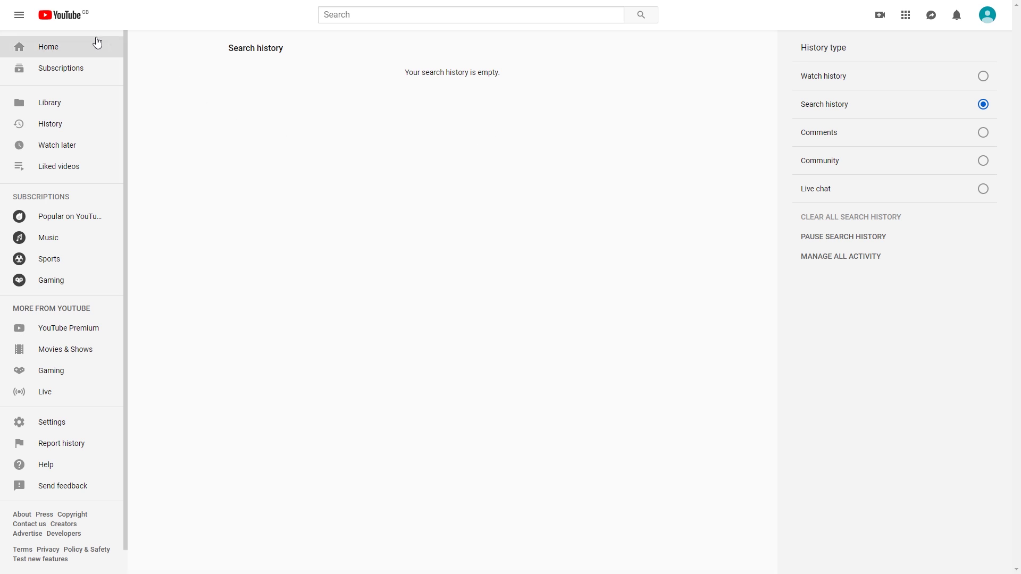
pyautogui.click(66, 47)
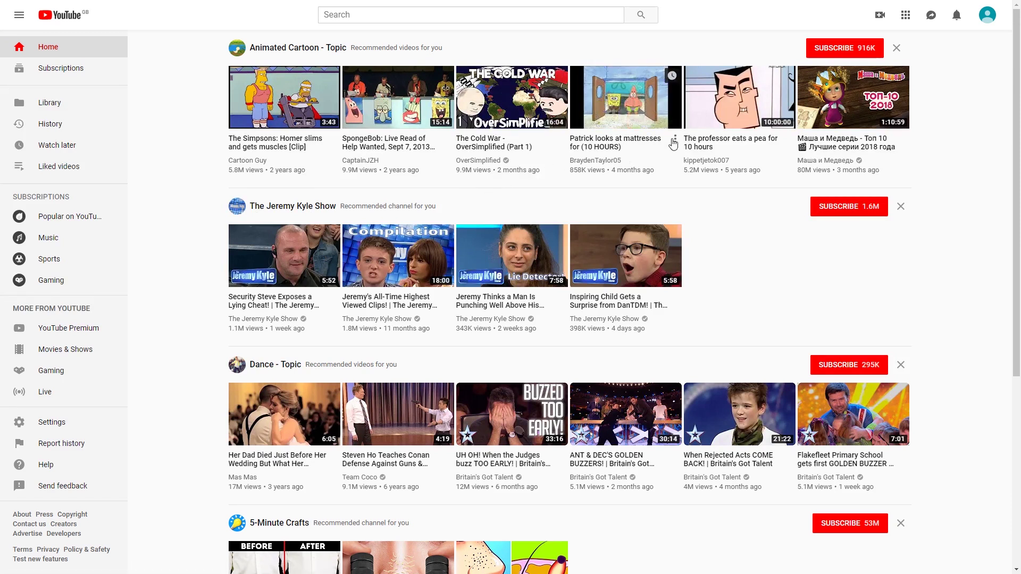
# Mark the Patrick mattresses video Not interested, citing both its channel and the video
pyautogui.click(675, 139)
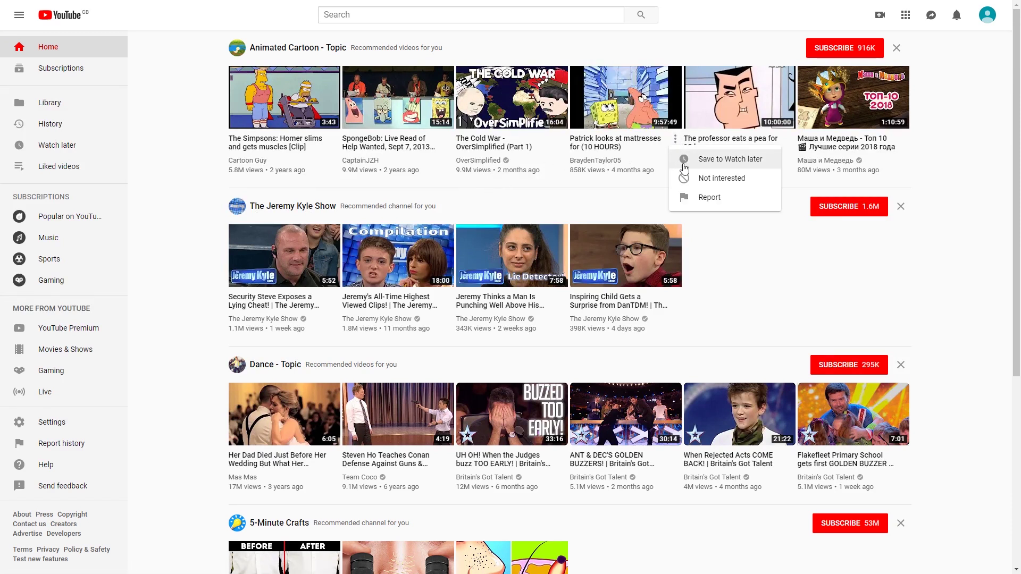
pyautogui.click(711, 179)
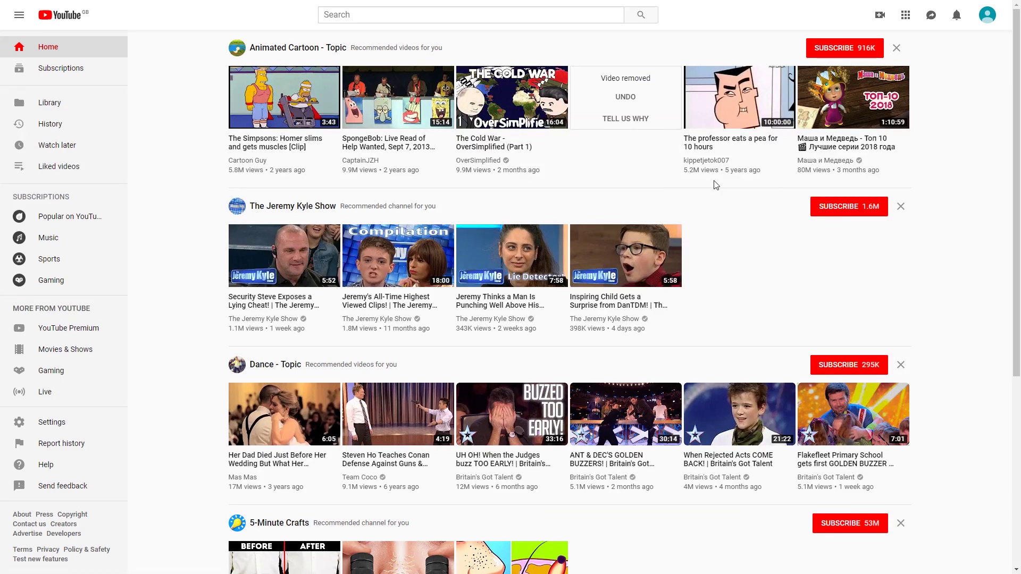
pyautogui.click(627, 119)
pyautogui.click(425, 307)
pyautogui.click(423, 283)
pyautogui.click(589, 344)
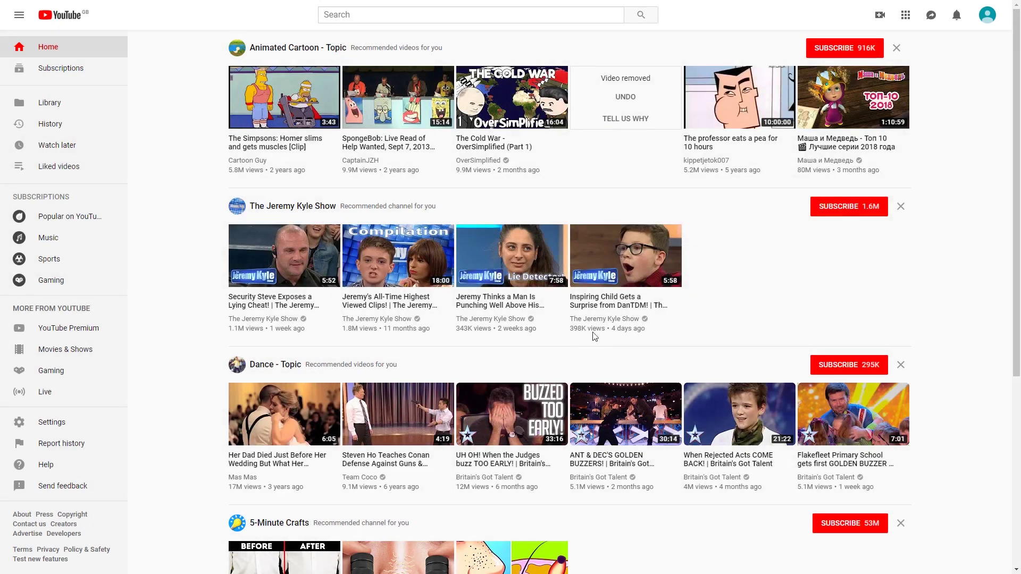